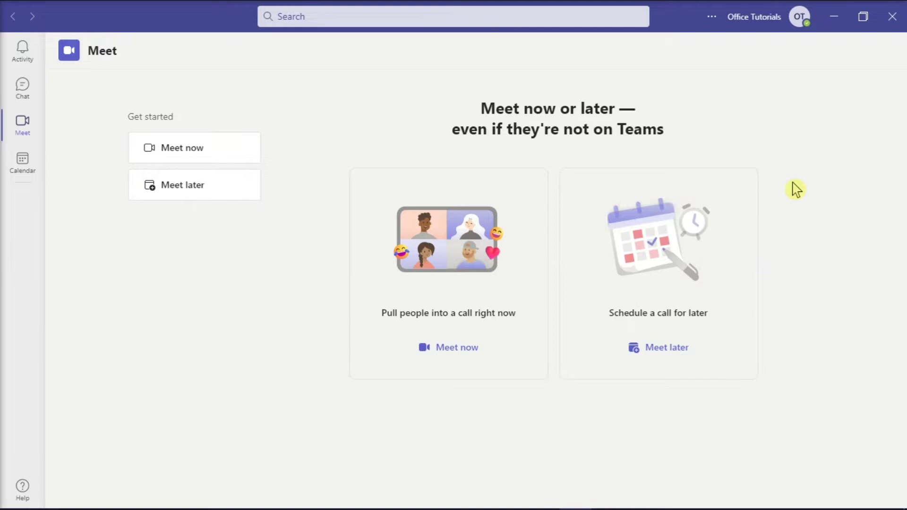
End the Microsoft Word and Google Chrome tasks in Task Manager
{"action": "mouse_move", "coordinate": [614, 509]}
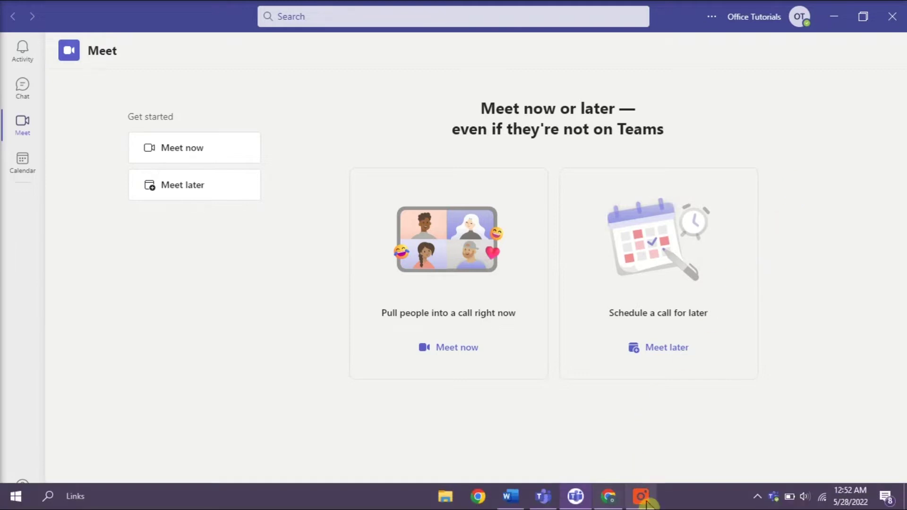
{"action": "right_click", "coordinate": [672, 503]}
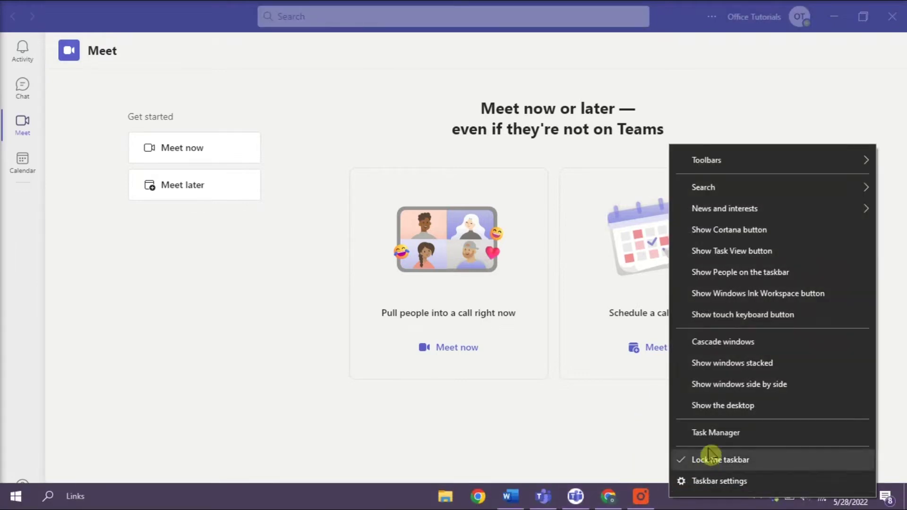
{"action": "left_click", "coordinate": [717, 433]}
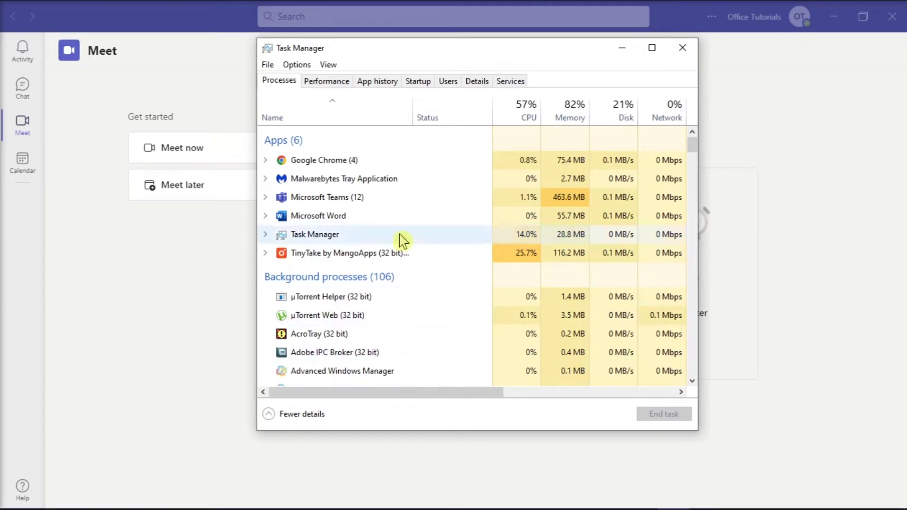
{"action": "left_click", "coordinate": [391, 219]}
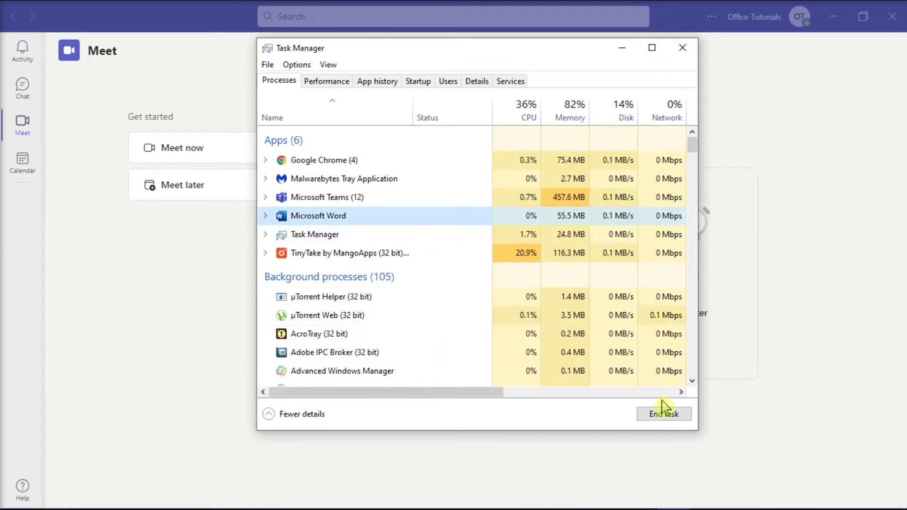
{"action": "left_click", "coordinate": [672, 417]}
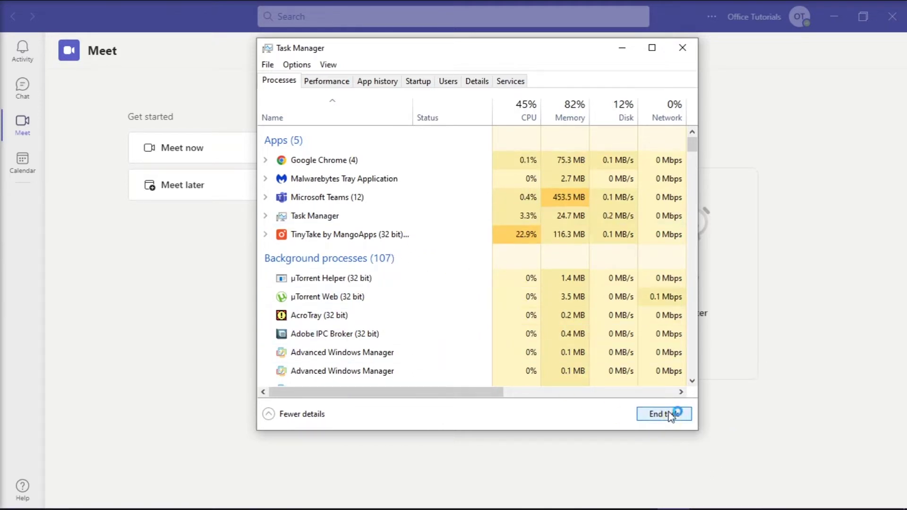
{"action": "left_click", "coordinate": [352, 162]}
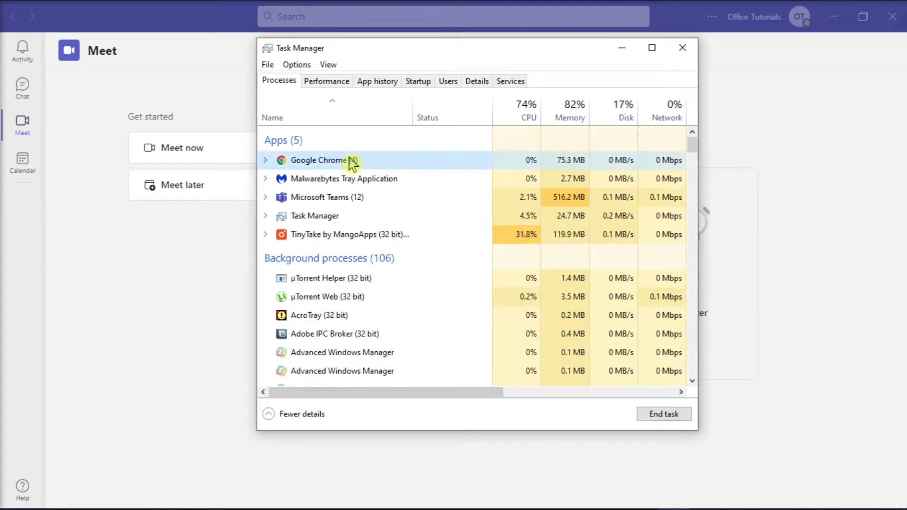
{"action": "left_click", "coordinate": [658, 418]}
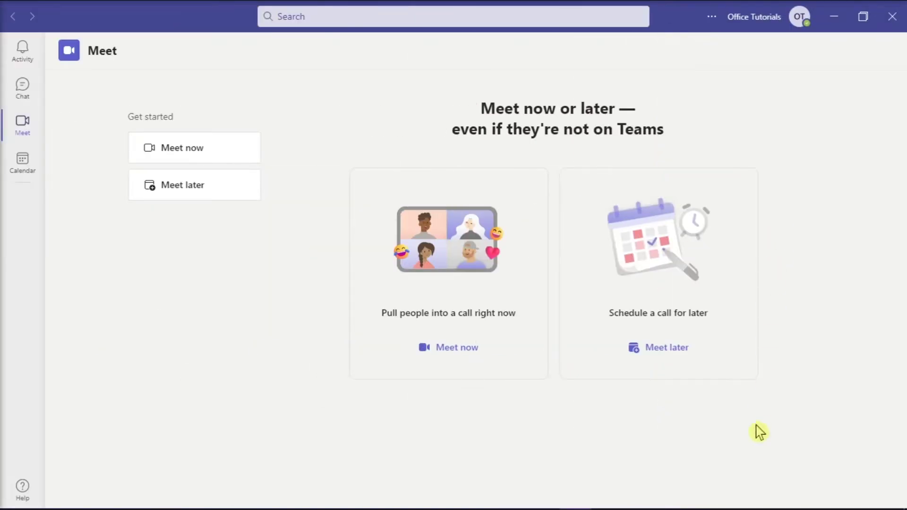
Quit Teams for all accounts from its system tray icon
{"action": "mouse_move", "coordinate": [754, 509]}
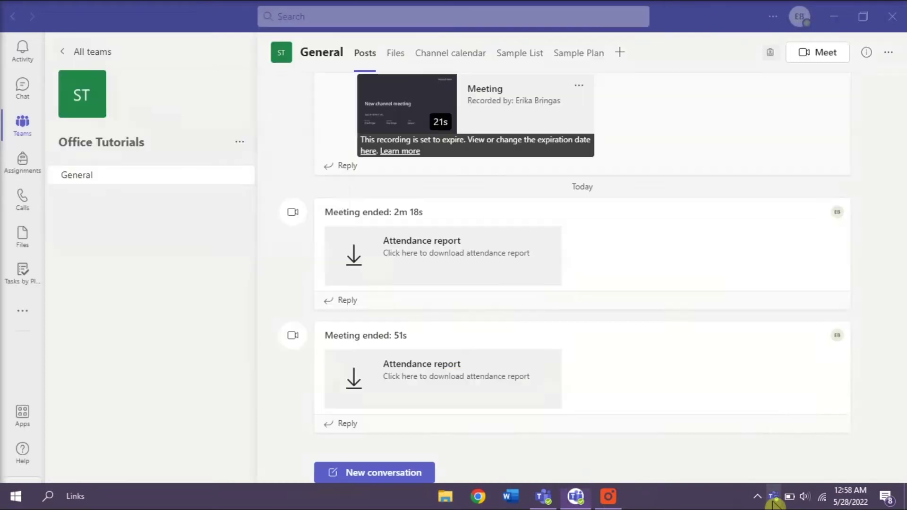
{"action": "right_click", "coordinate": [774, 499]}
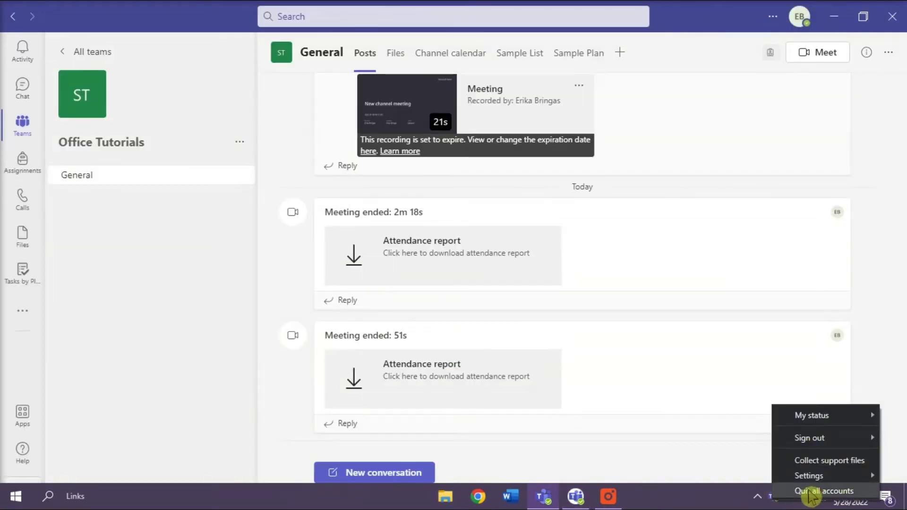
{"action": "left_click", "coordinate": [808, 492]}
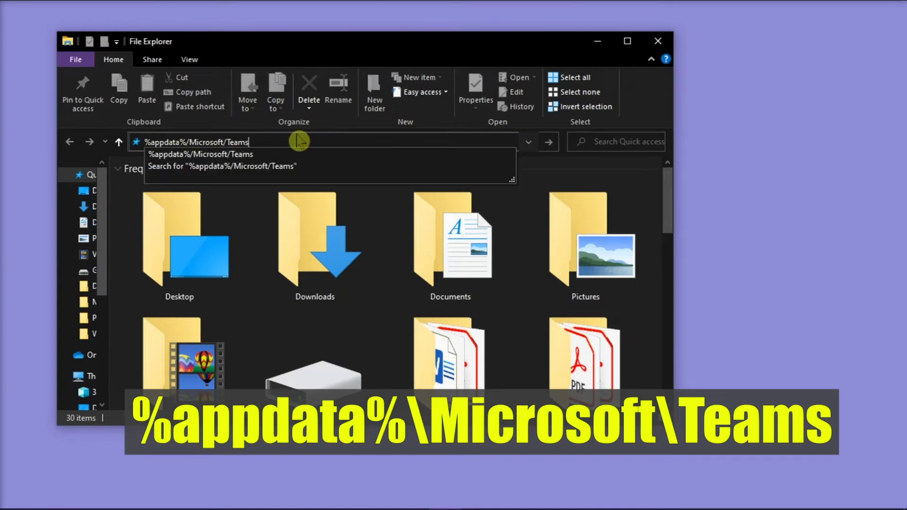
Delete all 34 items in the %appdata%\Microsoft\Teams folder
{"action": "key", "text": "Return"}
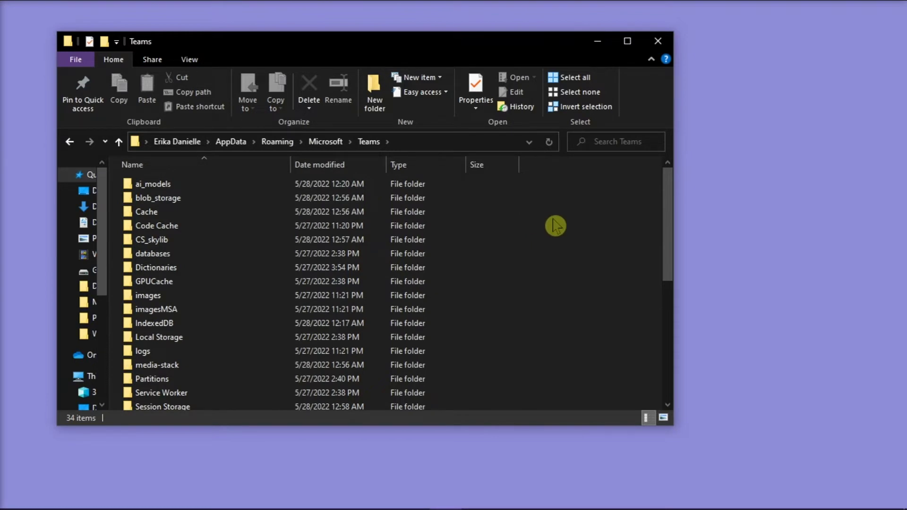
{"action": "key", "text": "ctrl+a"}
{"action": "right_click", "coordinate": [440, 245]}
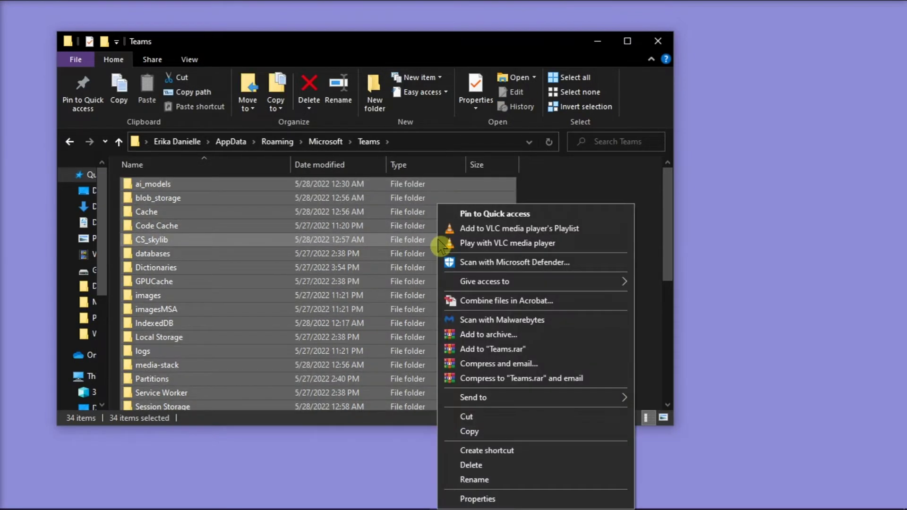
{"action": "left_click", "coordinate": [483, 467]}
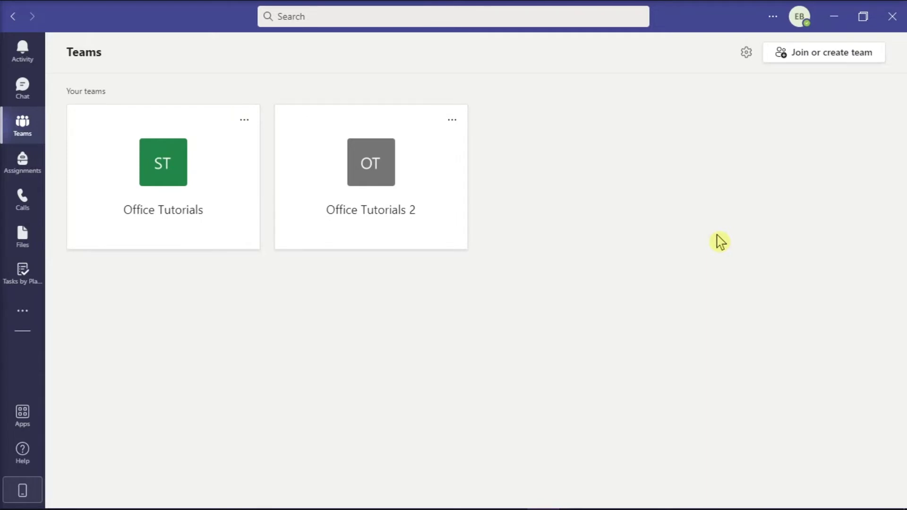
In Teams' Devices settings, turn off automatic mic sensitivity and set noise suppression to Off
{"action": "left_click", "coordinate": [773, 17]}
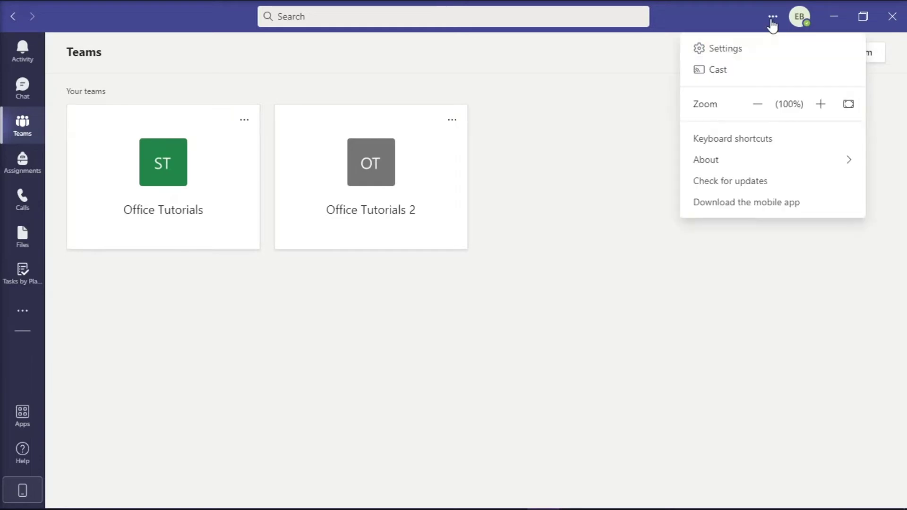
{"action": "left_click", "coordinate": [744, 53]}
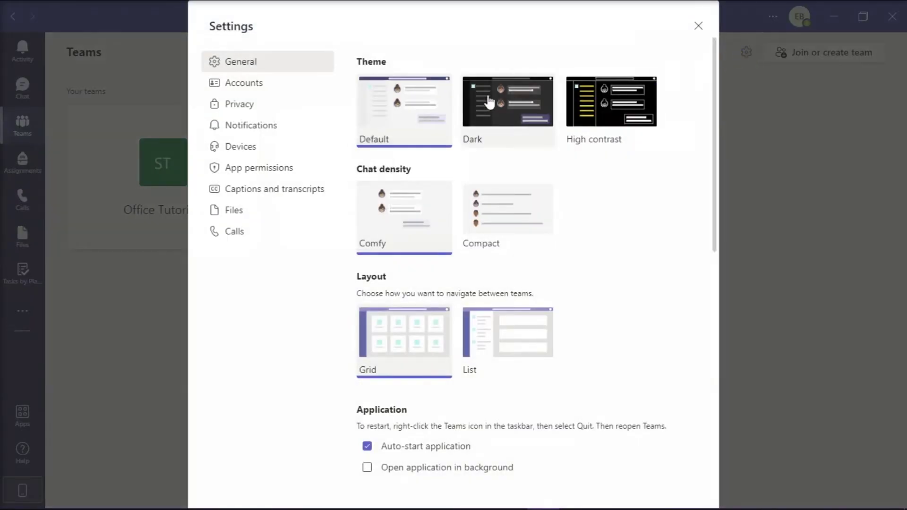
{"action": "left_click", "coordinate": [284, 154]}
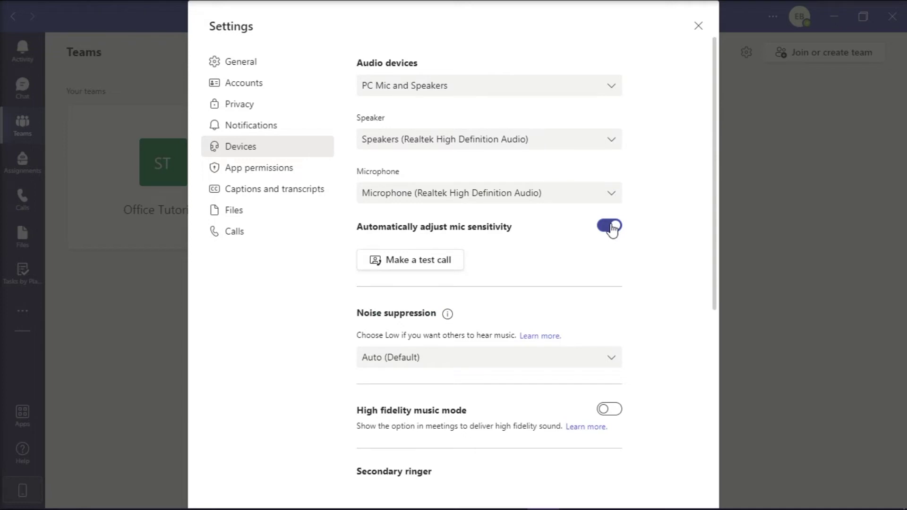
{"action": "left_click", "coordinate": [613, 231]}
{"action": "left_click", "coordinate": [461, 359]}
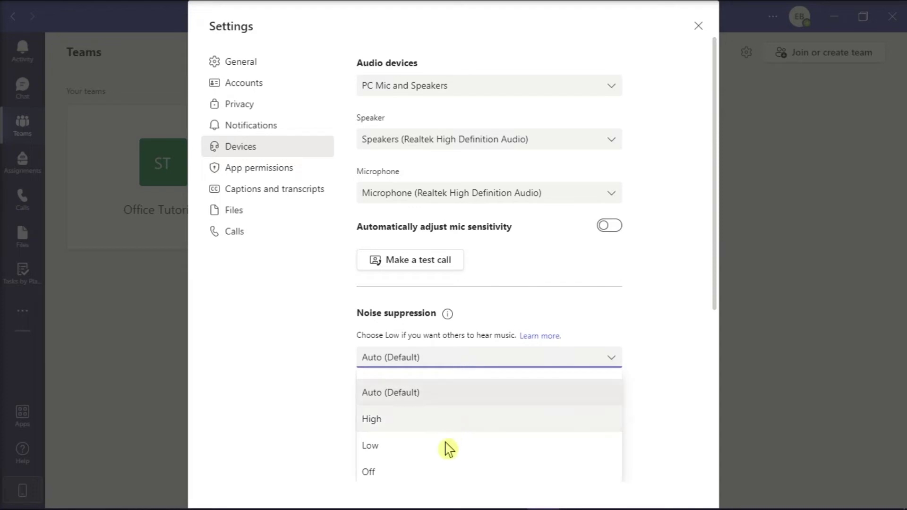
{"action": "left_click", "coordinate": [385, 474]}
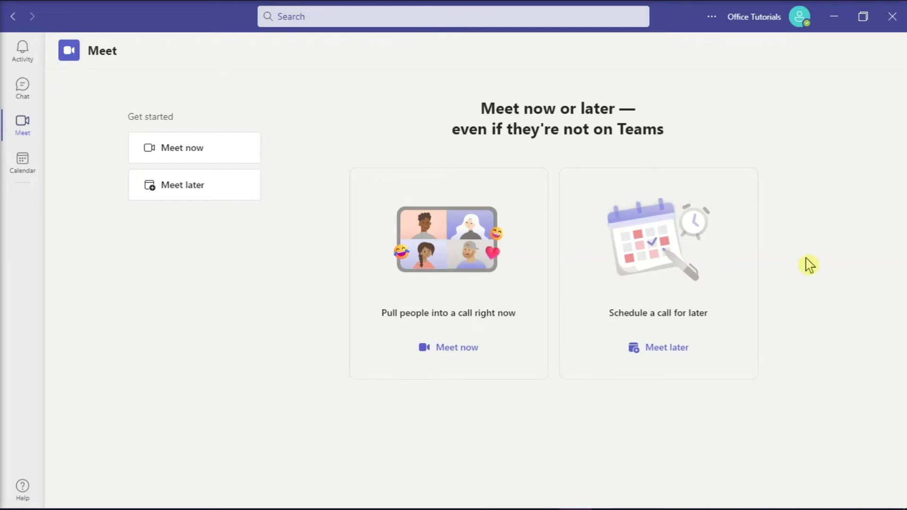
In Device Manager, start a driver update for Intel(R) Display Audio under sound controllers
{"action": "mouse_move", "coordinate": [21, 509]}
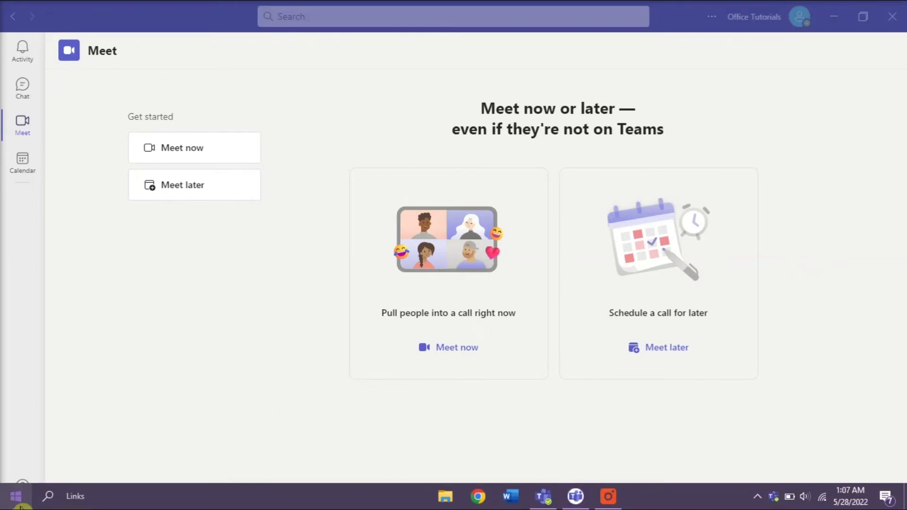
{"action": "right_click", "coordinate": [19, 506]}
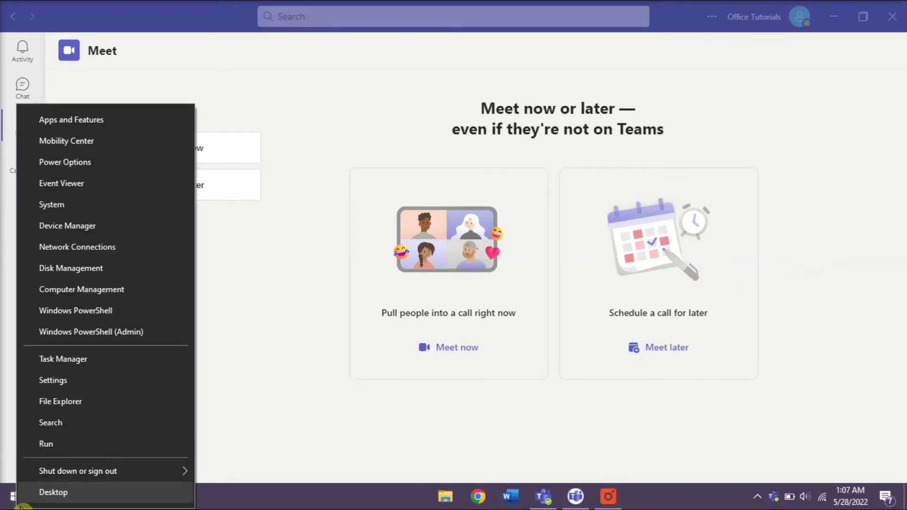
{"action": "left_click", "coordinate": [84, 227]}
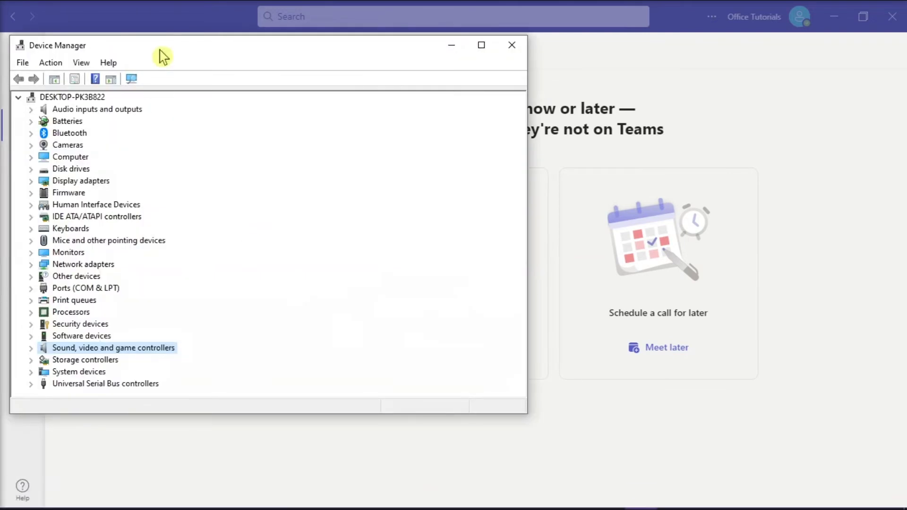
{"action": "left_click_drag", "start_coordinate": [163, 56], "coordinate": [414, 65]}
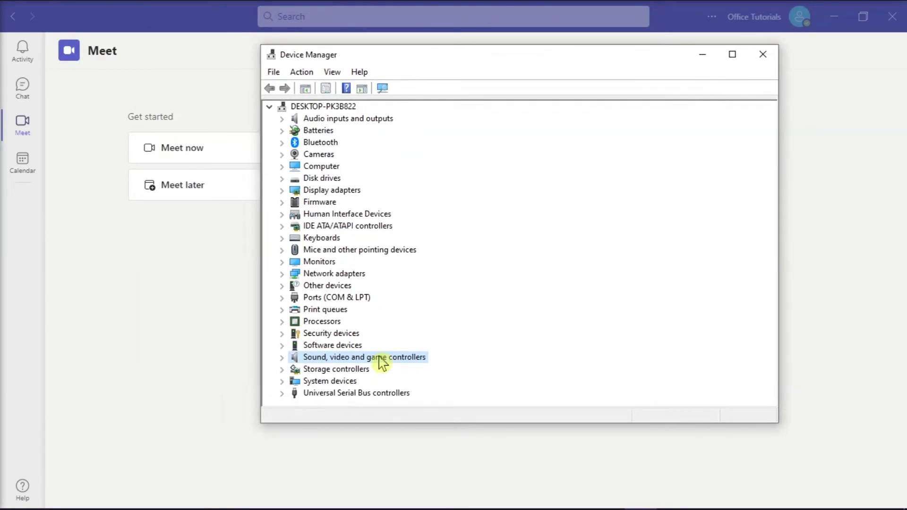
{"action": "double_click", "coordinate": [381, 359]}
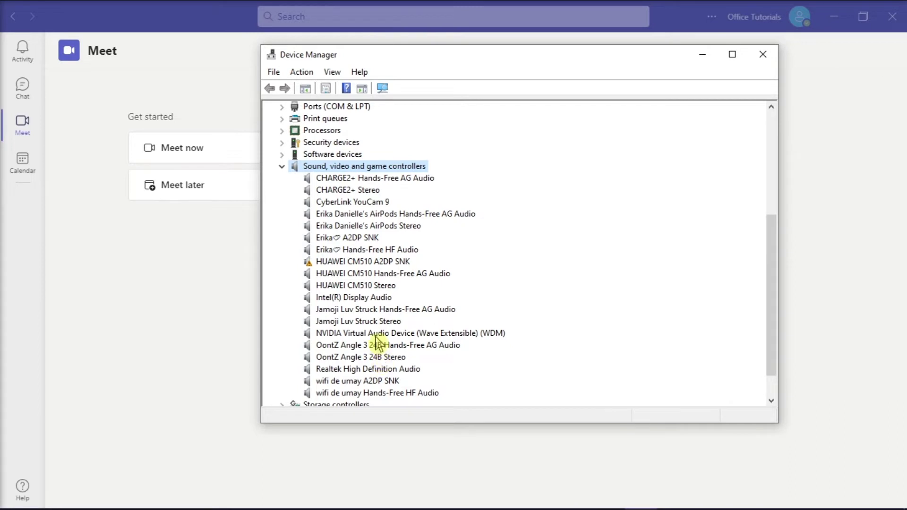
{"action": "right_click", "coordinate": [341, 301]}
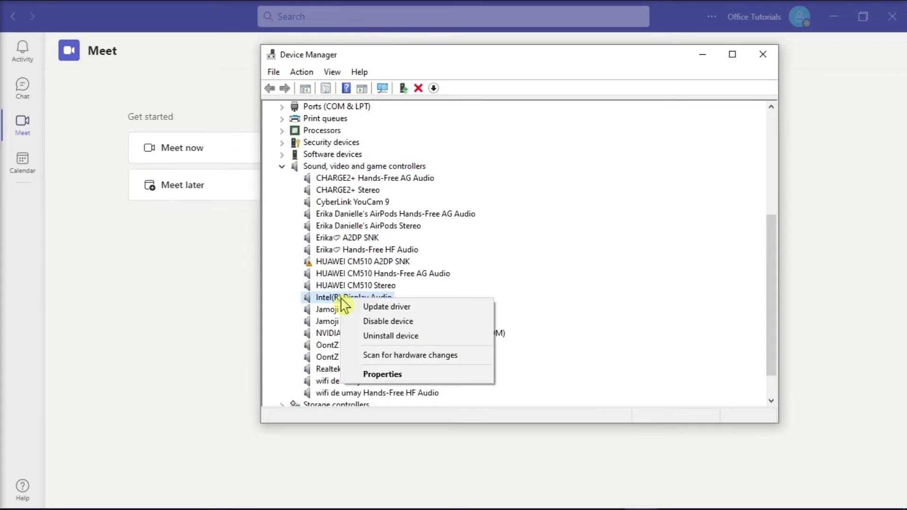
{"action": "left_click", "coordinate": [380, 307]}
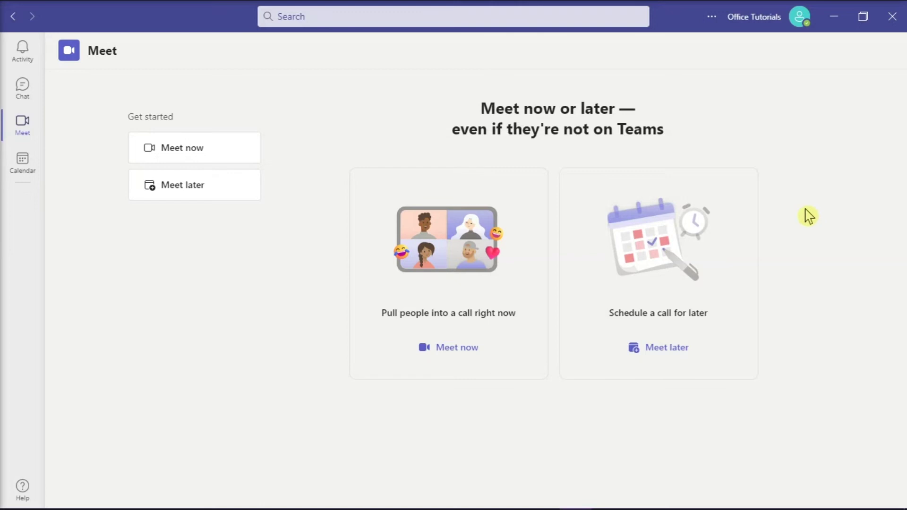
Search the Start menu for 'microsoft teams' and uninstall the Microsoft Teams app
{"action": "mouse_move", "coordinate": [1, 508]}
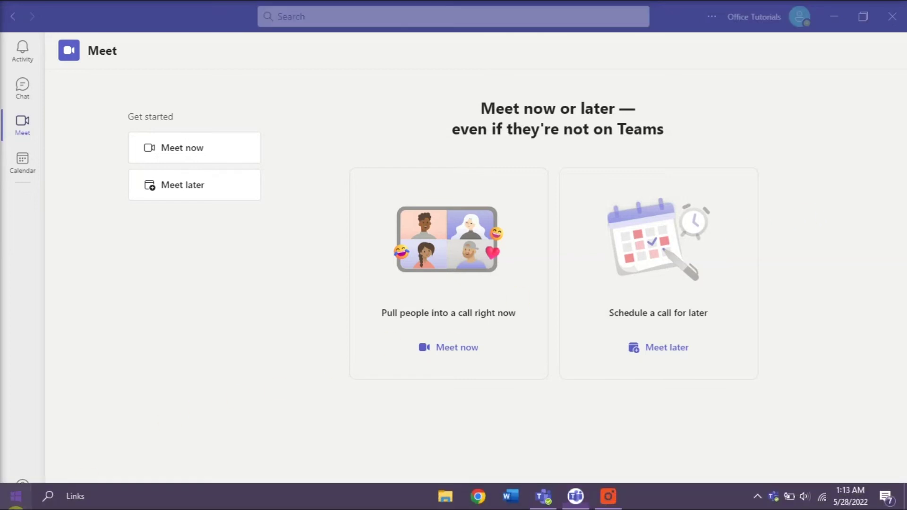
{"action": "left_click", "coordinate": [16, 504]}
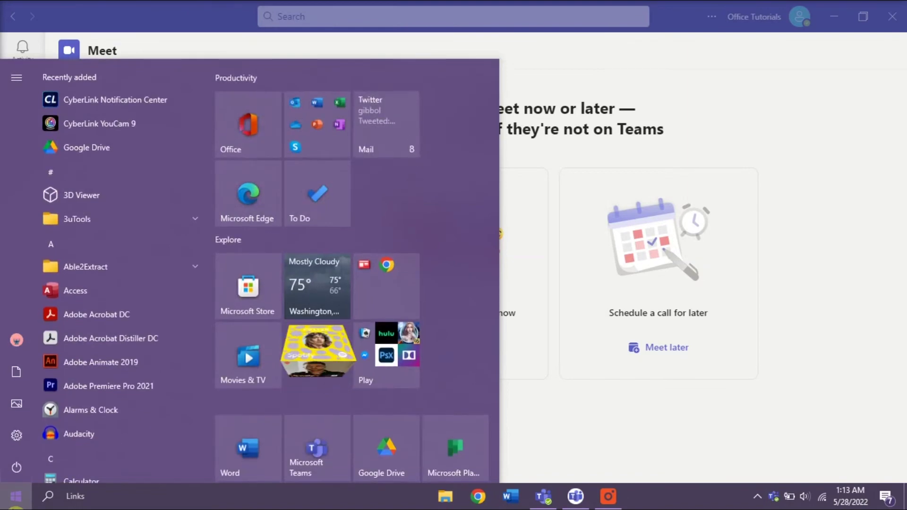
{"action": "type", "text": "micro"}
{"action": "key", "text": "BackSpace"}
{"action": "key", "text": "BackSpace"}
{"action": "key", "text": "BackSpace"}
{"action": "type", "text": "microsoft teams"}
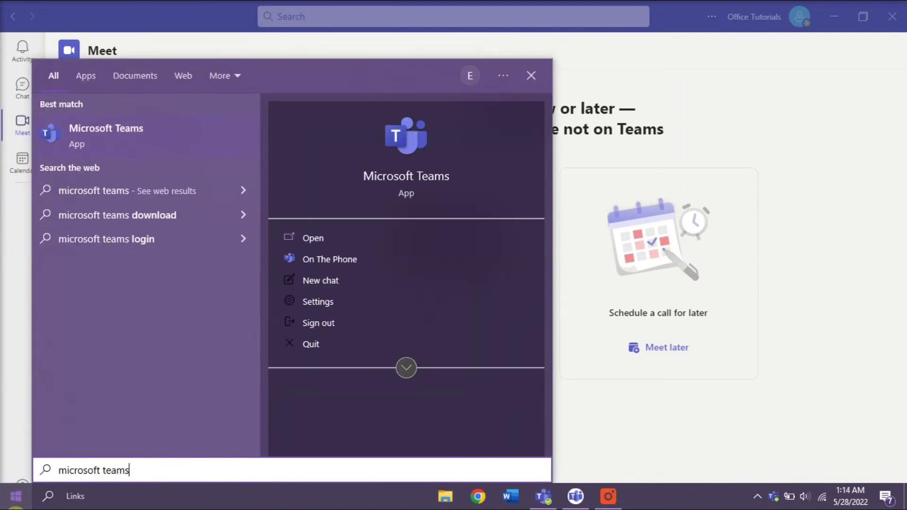
{"action": "right_click", "coordinate": [157, 145]}
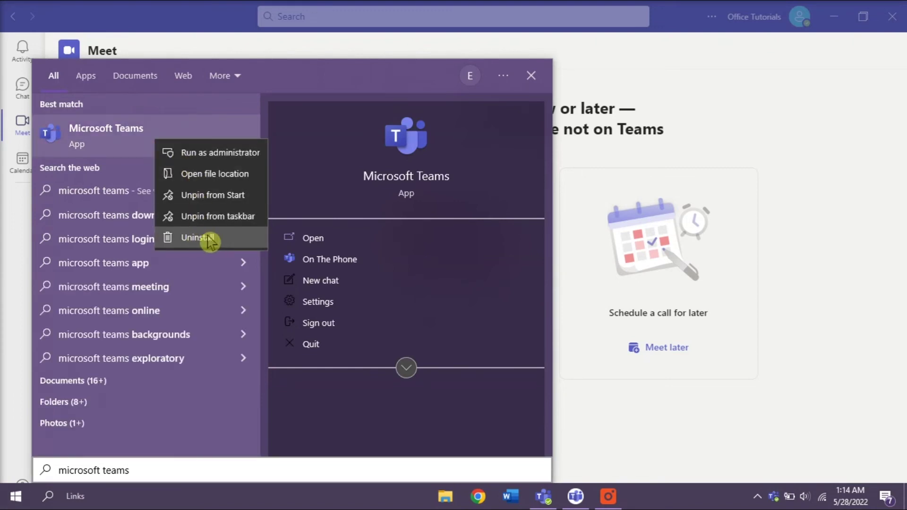
{"action": "left_click", "coordinate": [479, 497]}
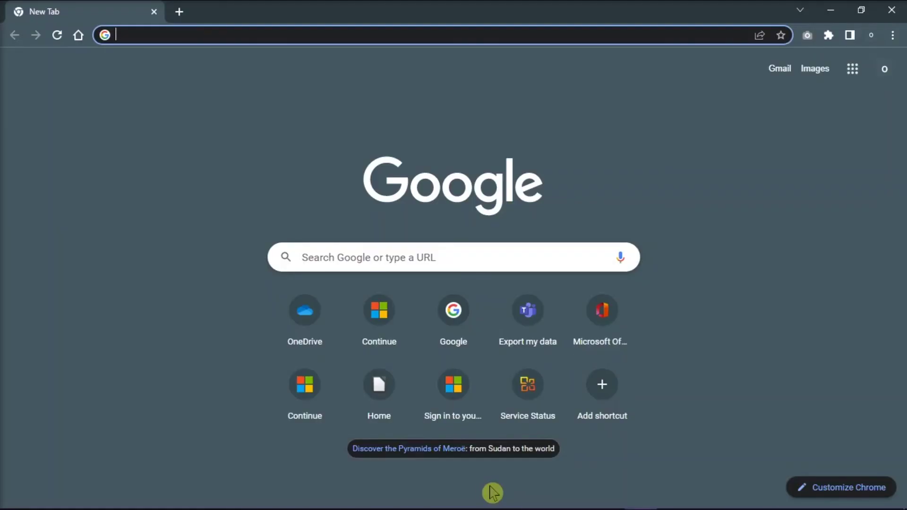
Search 'microsoft teams downl' and download the Teams desktop installer for home or small business
{"action": "type", "text": "microsoft tea"}
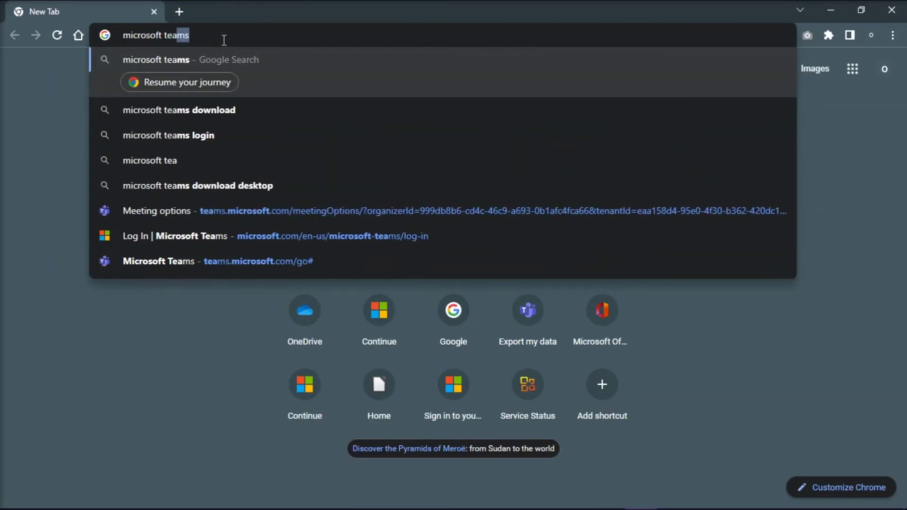
{"action": "type", "text": "ms downl"}
{"action": "key", "text": "Return"}
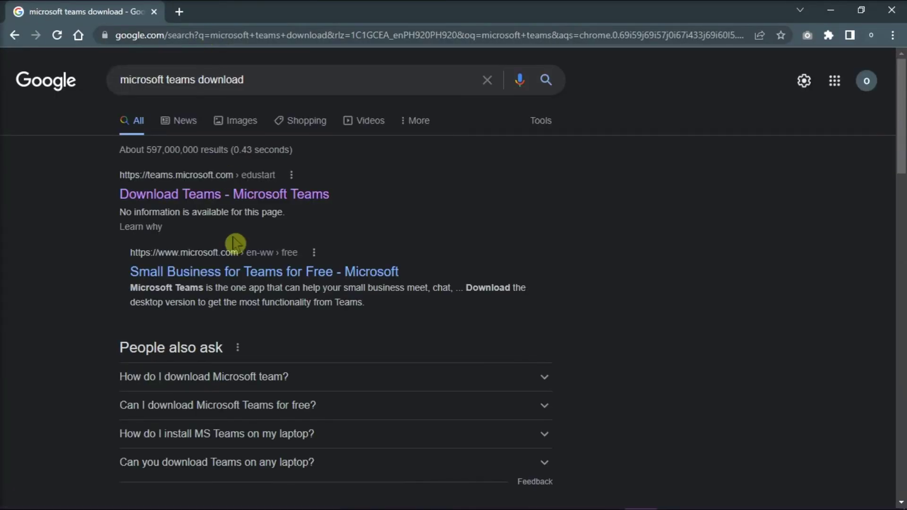
{"action": "left_click", "coordinate": [234, 244]}
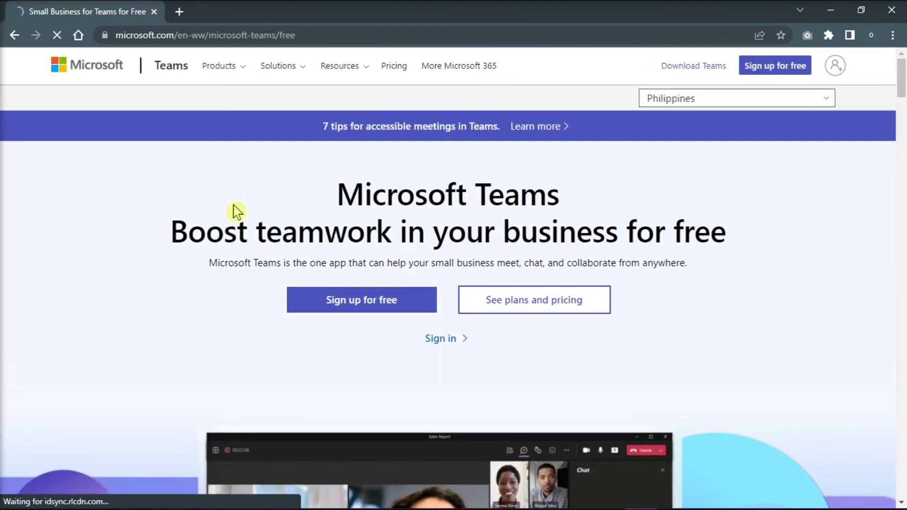
{"action": "left_click", "coordinate": [689, 66]}
{"action": "left_click", "coordinate": [207, 318]}
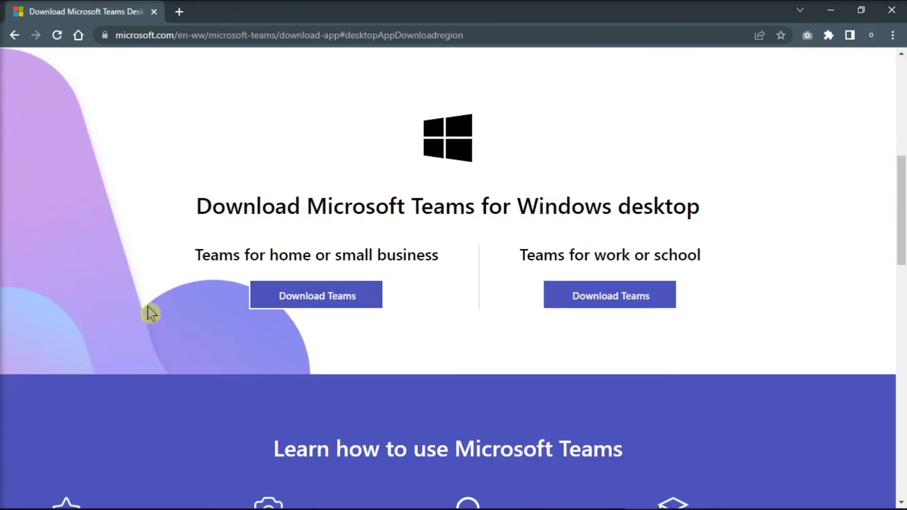
{"action": "left_click", "coordinate": [365, 307]}
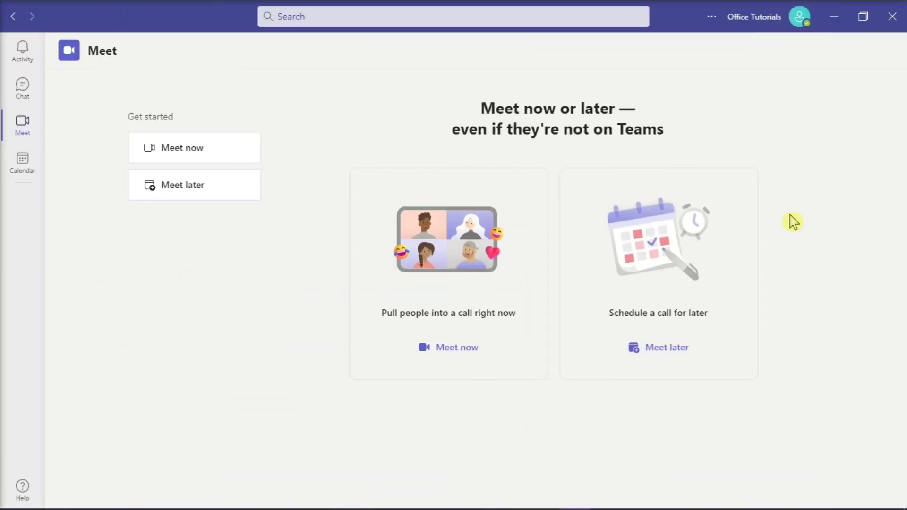
{"action": "mouse_move", "coordinate": [796, 509]}
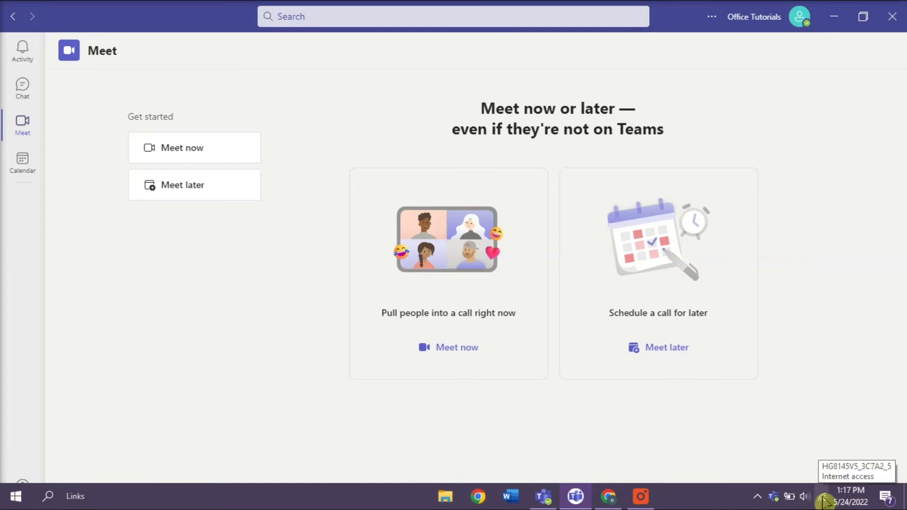